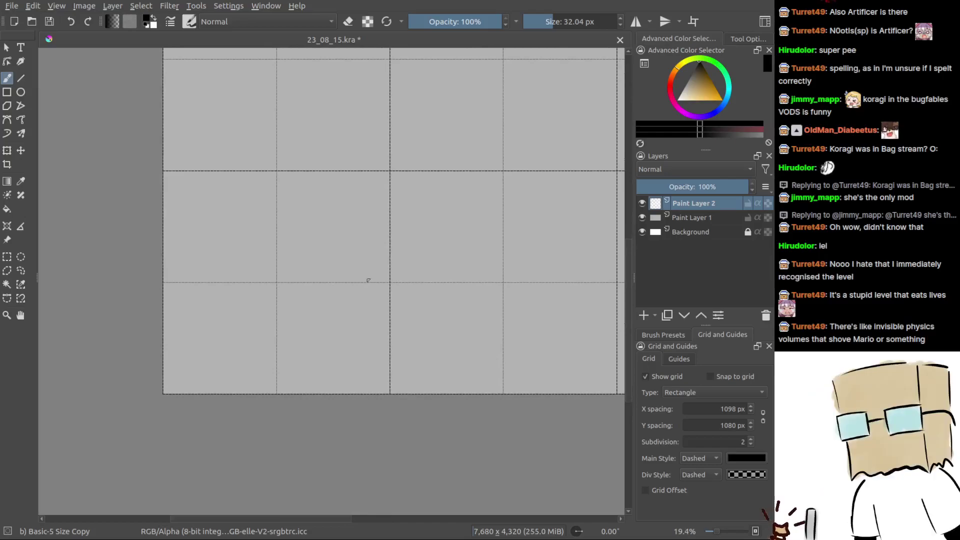
Step: Switch to the canvas-only view and save the document 23_08_15.kra
left_click_drag(313, 296, 356, 350)
key("Tab")
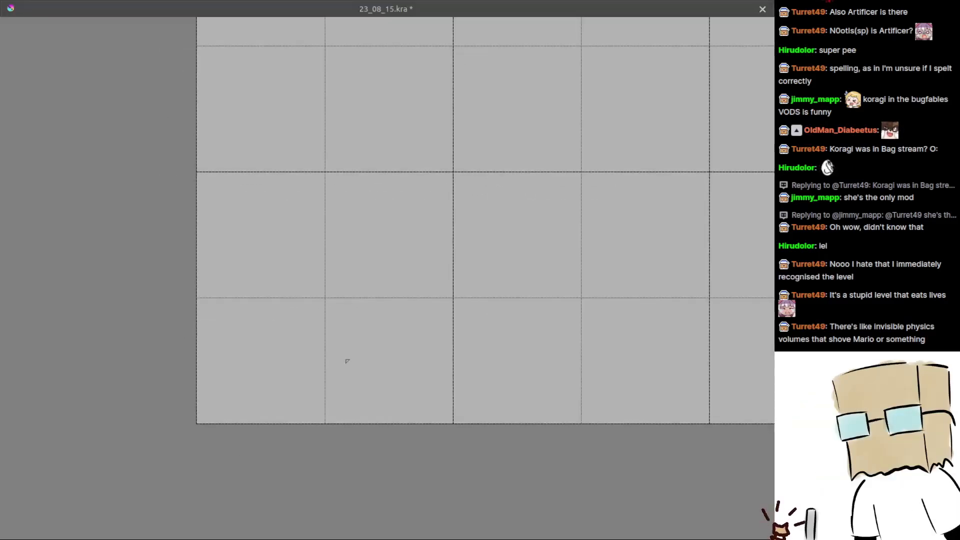
key("ctrl+s")
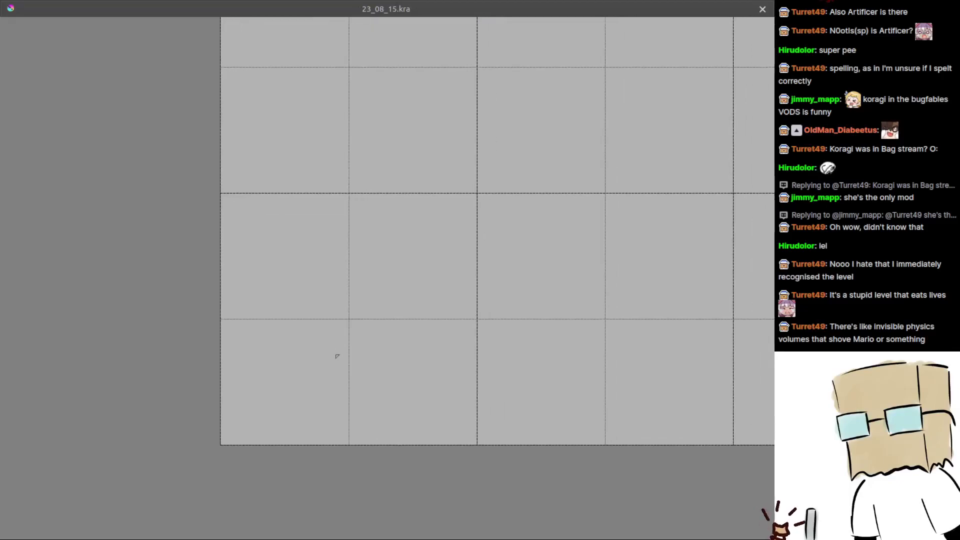
Step: Draw two cat ears joined by a curved head top in the bottom-left grid cell
scroll(344, 335, "up", 4)
left_click_drag(339, 348, 453, 287)
scroll(426, 312, "up", 2)
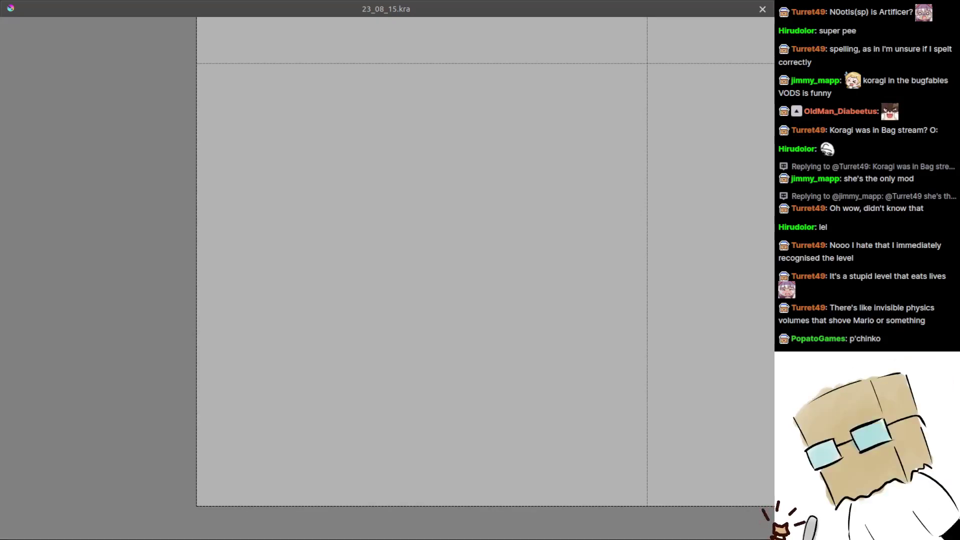
left_click_drag(408, 267, 397, 260)
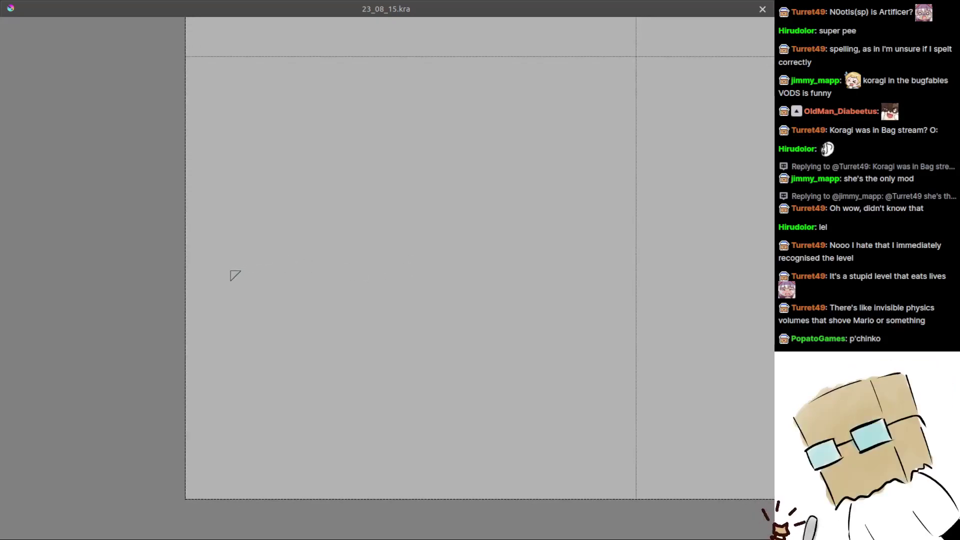
left_click_drag(235, 276, 233, 237)
key("ctrl+z")
mouse_move(231, 267)
left_mouse_down()
mouse_move(233, 232)
mouse_move(259, 248)
mouse_move(337, 246)
mouse_move(220, 239)
mouse_move(261, 253)
mouse_move(312, 251)
mouse_move(300, 241)
mouse_move(328, 253)
left_mouse_up()
key("ctrl+z")
key("ctrl+z")
key("ctrl+z")
key("ctrl+z")
mouse_move(265, 252)
left_mouse_down()
mouse_move(328, 245)
mouse_move(328, 256)
mouse_move(337, 231)
mouse_move(358, 274)
mouse_move(345, 250)
left_mouse_up()
key("ctrl+z")
key("ctrl+z")
key("ctrl+z")
Step: Draw two wide oval eyes side by side below the head top, each with a dark pupil at its right end
mouse_move(275, 303)
left_mouse_down()
mouse_move(308, 300)
mouse_move(310, 275)
mouse_move(266, 289)
mouse_move(385, 285)
mouse_move(310, 272)
mouse_move(375, 288)
mouse_move(478, 285)
mouse_move(391, 306)
left_mouse_up()
key("ctrl+z")
key("ctrl+z")
key("ctrl+z")
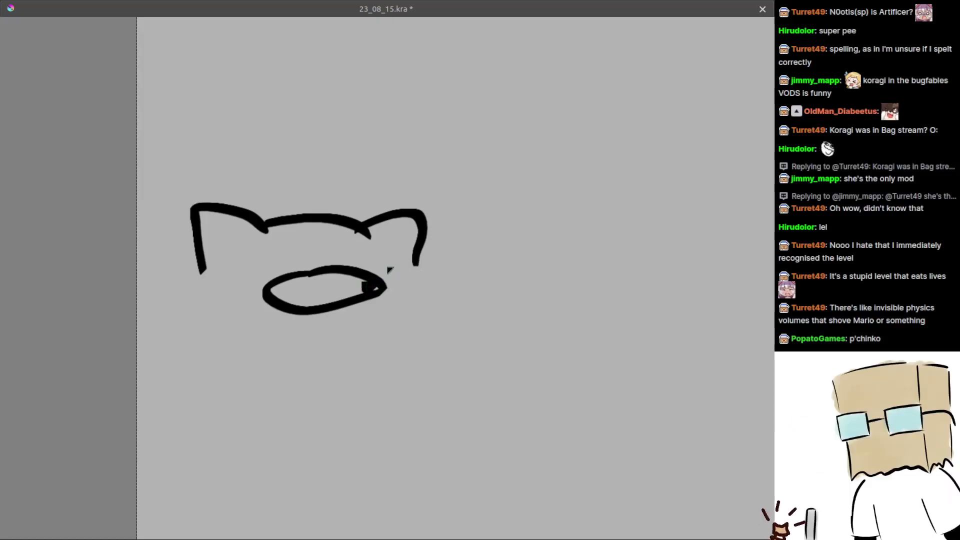
mouse_move(392, 274)
left_mouse_down()
mouse_move(475, 286)
mouse_move(423, 294)
mouse_move(475, 298)
left_mouse_up()
key("ctrl+z")
left_click_drag(345, 353, 408, 338)
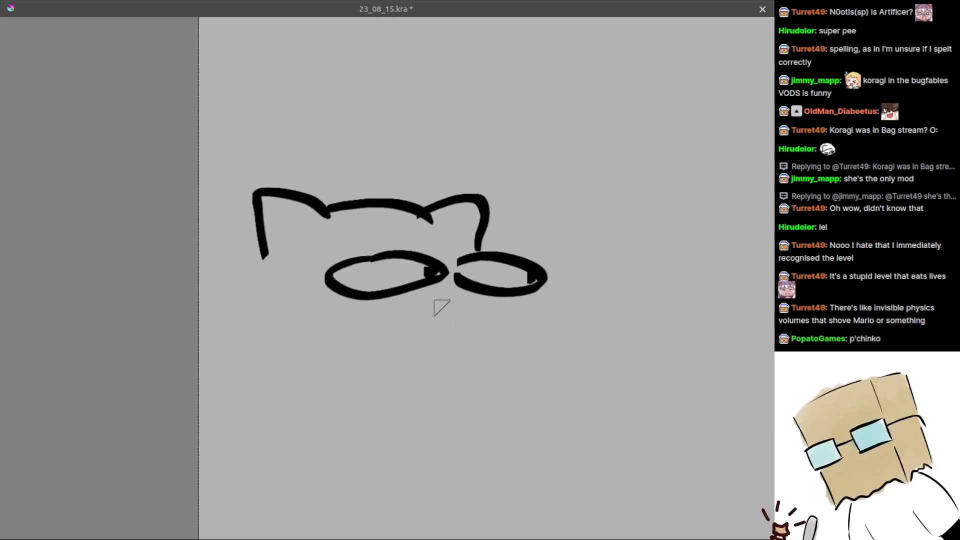
Step: Draw a small dark nose below the eyes and a wavy mouth with the tongue sticking out
mouse_move(421, 301)
left_mouse_down()
mouse_move(475, 299)
mouse_move(466, 307)
left_mouse_up()
key("ctrl+z")
mouse_move(379, 314)
left_mouse_down()
mouse_move(388, 327)
mouse_move(454, 325)
left_mouse_up()
key("ctrl+z")
key("ctrl+z")
mouse_move(395, 329)
left_mouse_down()
mouse_move(480, 319)
mouse_move(405, 354)
mouse_move(429, 330)
mouse_move(412, 335)
mouse_move(412, 317)
left_mouse_up()
key("ctrl+z")
key("ctrl+z")
Step: Add a zigzag hair tuft on the forehead and draw the curved jaw line from the right cheek to the chin
mouse_move(372, 255)
left_mouse_down()
mouse_move(346, 235)
mouse_move(422, 235)
mouse_move(442, 255)
left_mouse_up()
mouse_move(450, 270)
left_mouse_down()
mouse_move(477, 305)
mouse_move(506, 310)
mouse_move(477, 333)
left_mouse_up()
key("ctrl+z")
key("ctrl+z")
key("ctrl+z")
key("ctrl+z")
left_click_drag(499, 288, 478, 337)
key("ctrl+z")
key("ctrl+z")
mouse_move(507, 289)
left_mouse_down()
mouse_move(462, 340)
mouse_move(478, 333)
mouse_move(495, 312)
mouse_move(439, 350)
mouse_move(462, 362)
left_mouse_up()
mouse_move(365, 345)
left_mouse_down()
mouse_move(440, 357)
mouse_move(484, 340)
left_mouse_up()
key("ctrl+z")
key("ctrl+z")
key("ctrl+z")
mouse_move(408, 351)
left_mouse_down()
mouse_move(481, 356)
mouse_move(479, 347)
mouse_move(473, 358)
mouse_move(440, 348)
left_mouse_up()
key("ctrl+z")
key("ctrl+z")
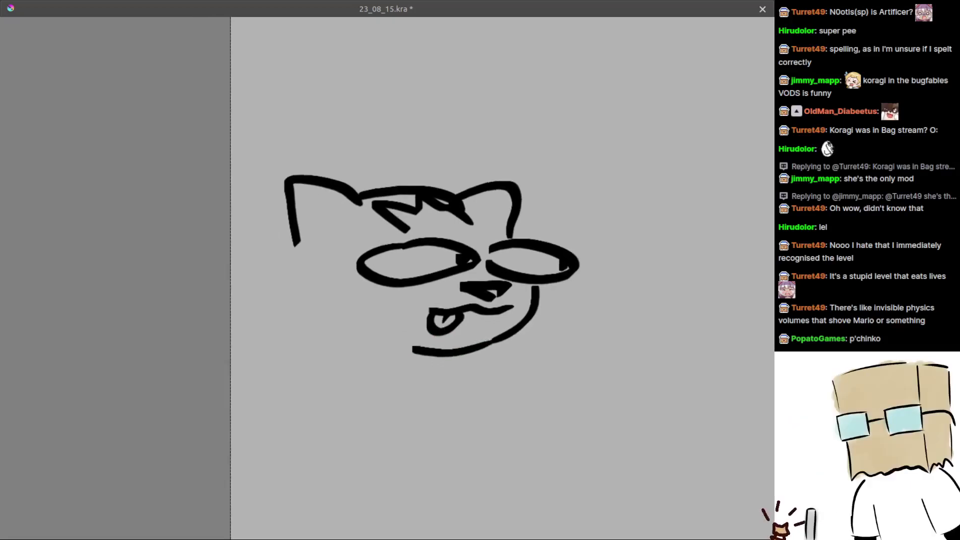
Step: Draw the cat's back as a curve from the left ear down to the canvas's left edge
scroll(389, 333, "down", 3)
scroll(307, 234, "up", 2)
left_click_drag(320, 228, 284, 299)
key("ctrl+z")
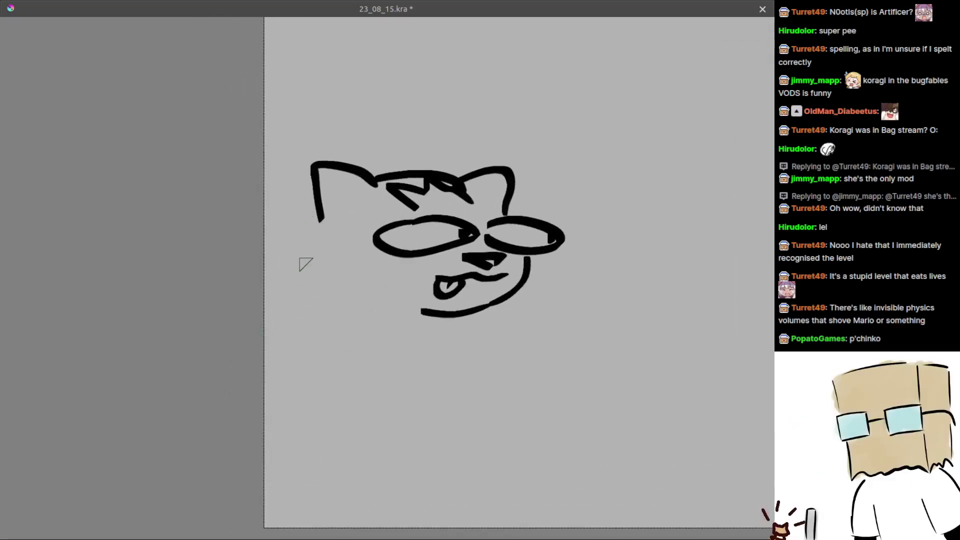
mouse_move(315, 239)
left_mouse_down()
mouse_move(273, 330)
mouse_move(265, 294)
left_mouse_up()
key("ctrl+z")
Step: Draw the chest line curving down from under the cat's chin to the front foot
mouse_move(422, 322)
left_mouse_down()
mouse_move(394, 309)
mouse_move(455, 358)
left_mouse_up()
key("ctrl+z")
mouse_move(431, 305)
left_mouse_down()
mouse_move(450, 363)
mouse_move(457, 330)
mouse_move(451, 393)
left_mouse_up()
key("ctrl+z")
key("ctrl+z")
key("ctrl+z")
key("ctrl+z")
left_click_drag(448, 310, 462, 372)
key("ctrl+z")
mouse_move(450, 305)
left_mouse_down()
mouse_move(469, 395)
mouse_move(460, 317)
mouse_move(470, 411)
left_mouse_up()
key("ctrl+z")
key("ctrl+z")
mouse_move(465, 298)
left_mouse_down()
mouse_move(475, 381)
mouse_move(473, 405)
left_mouse_up()
key("ctrl+z")
key("ctrl+z")
mouse_move(448, 306)
left_mouse_down()
mouse_move(463, 406)
mouse_move(465, 398)
left_mouse_up()
key("ctrl+z")
key("ctrl+z")
mouse_move(461, 306)
left_mouse_down()
mouse_move(449, 384)
mouse_move(458, 410)
left_mouse_up()
key("ctrl+z")
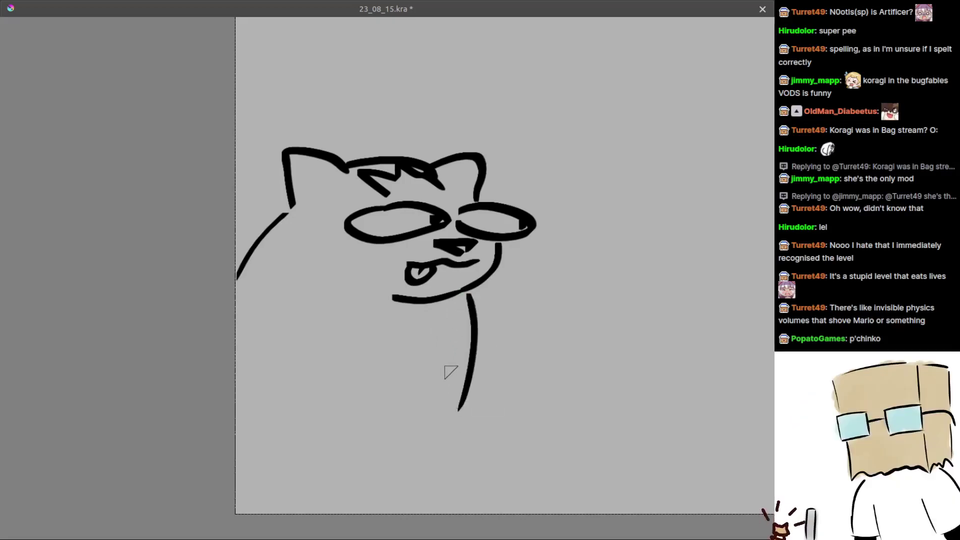
left_click_drag(451, 359, 451, 329)
key("ctrl+z")
mouse_move(467, 265)
left_mouse_down()
mouse_move(464, 379)
mouse_move(426, 369)
left_mouse_up()
Step: Draw the cat's left front leg with a rounded paw at its base
mouse_move(384, 312)
left_mouse_down()
mouse_move(384, 356)
mouse_move(406, 381)
left_mouse_up()
key("ctrl+z")
key("ctrl+z")
mouse_move(339, 324)
left_mouse_down()
mouse_move(359, 392)
mouse_move(401, 407)
mouse_move(404, 396)
mouse_move(397, 410)
mouse_move(346, 410)
mouse_move(406, 410)
mouse_move(412, 390)
left_mouse_up()
key("ctrl+z")
key("ctrl+z")
key("ctrl+z")
key("ctrl+z")
left_click_drag(422, 393, 392, 385)
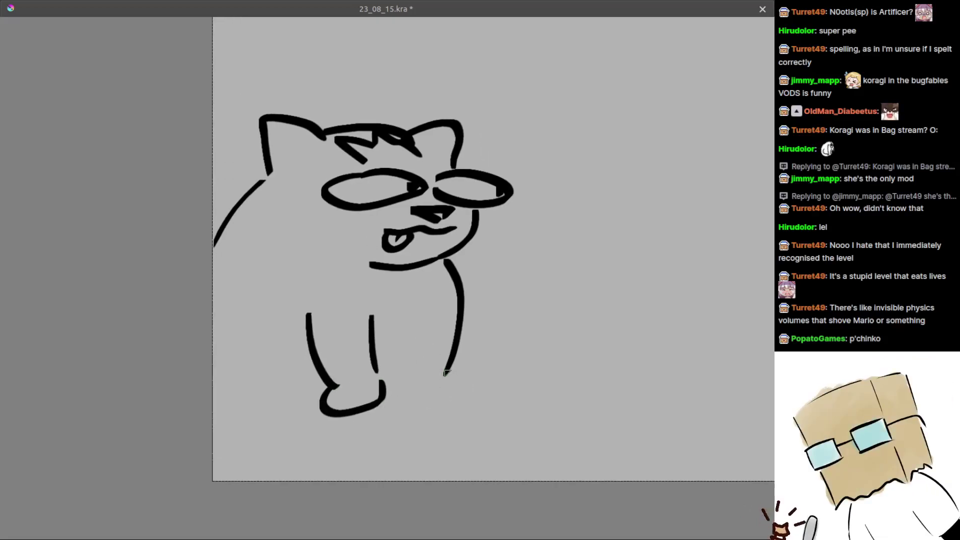
Step: Draw the right front paw and the inner line of the right front leg
key("ctrl+z")
mouse_move(446, 372)
left_mouse_down()
mouse_move(425, 407)
mouse_move(408, 402)
left_mouse_up()
key("ctrl+z")
left_click_drag(404, 323, 407, 398)
key("ctrl+z")
key("ctrl+z")
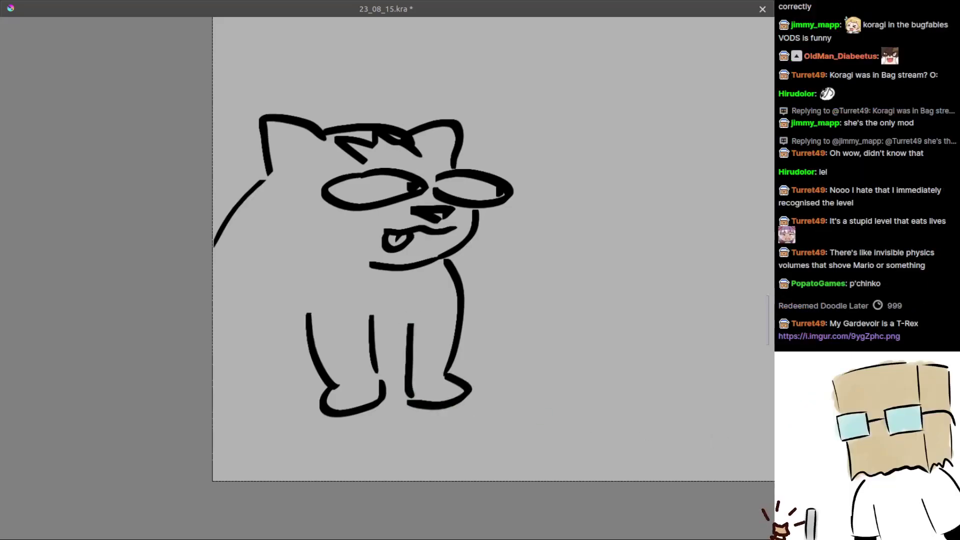
Step: Bring the green-and-pink pixel creature into view at mid-canvas and move it just below the horizontal grid line
scroll(539, 316, "down", 5)
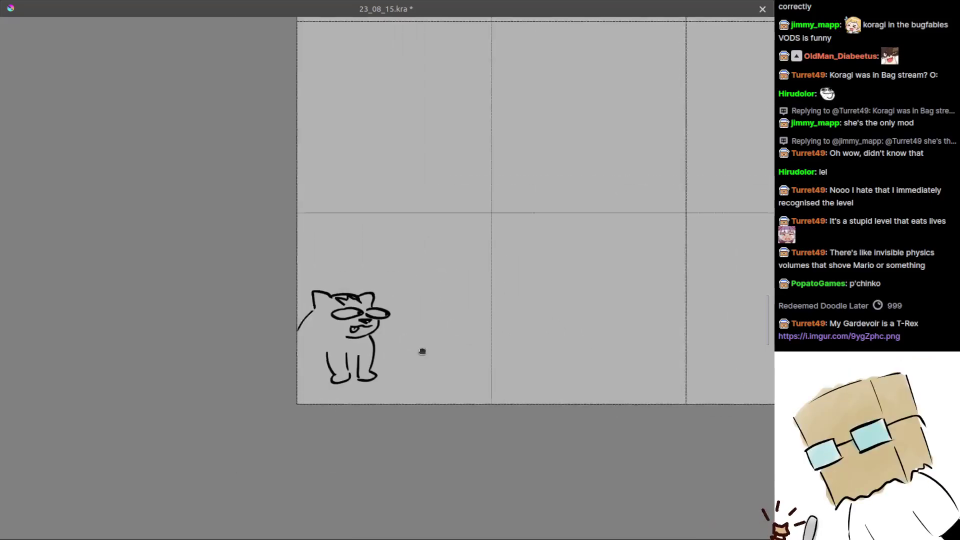
left_click_drag(422, 351, 127, 434)
left_click_drag(576, 295, 326, 424)
scroll(400, 230, "up", 4)
left_click_drag(459, 242, 404, 257)
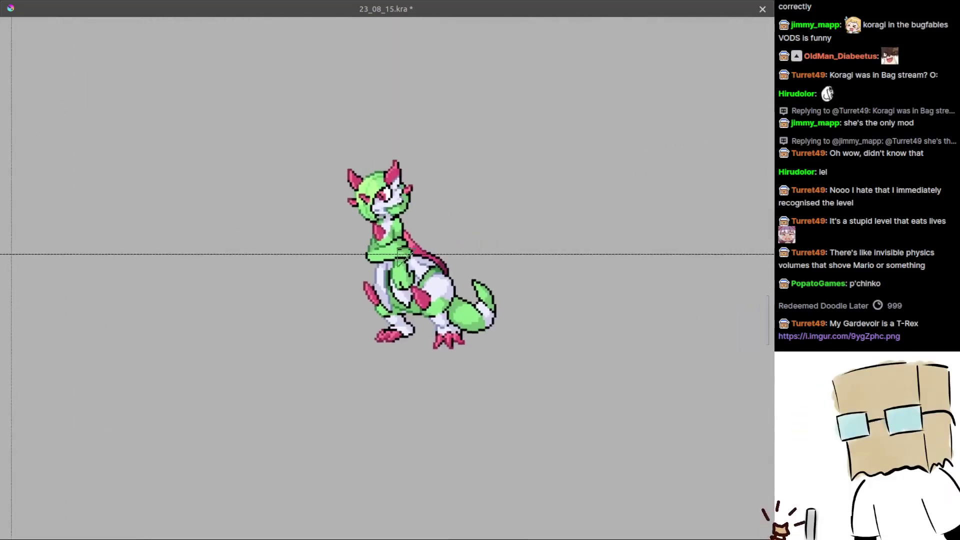
scroll(398, 253, "up", 2)
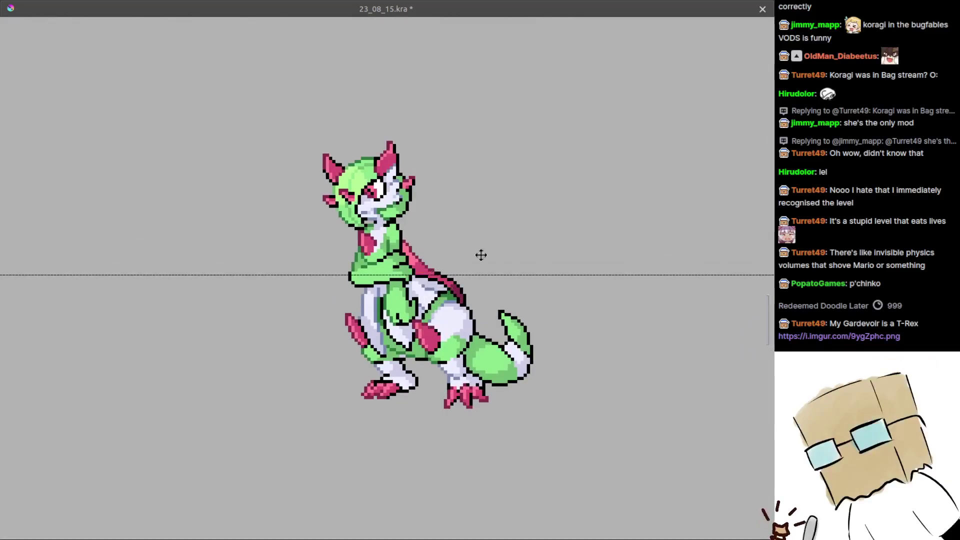
left_click_drag(481, 255, 488, 235)
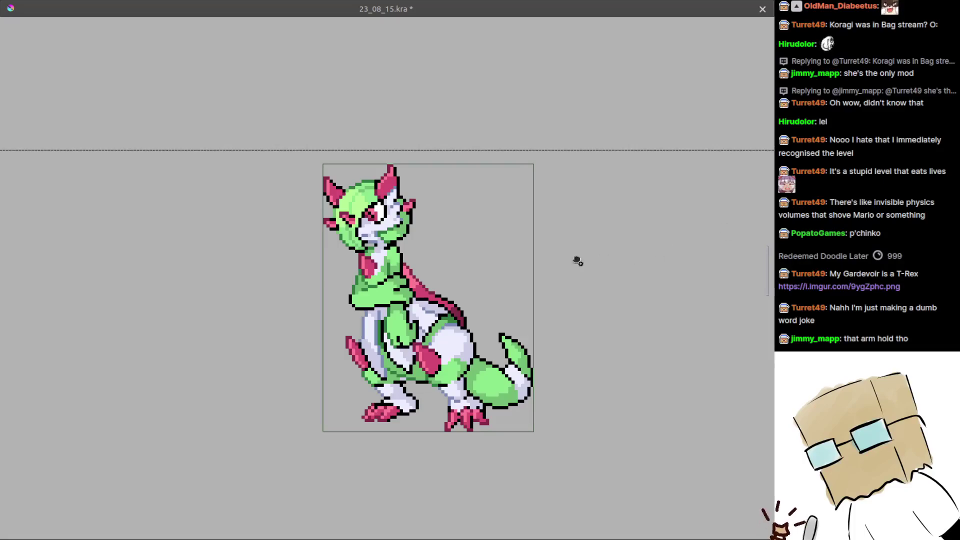
Step: Paste the black-and-white illustration of the dinosaur-tailed girl at mid-canvas and inspect it
key("ctrl+v")
scroll(515, 297, "down", 2)
left_click_drag(515, 297, 498, 353)
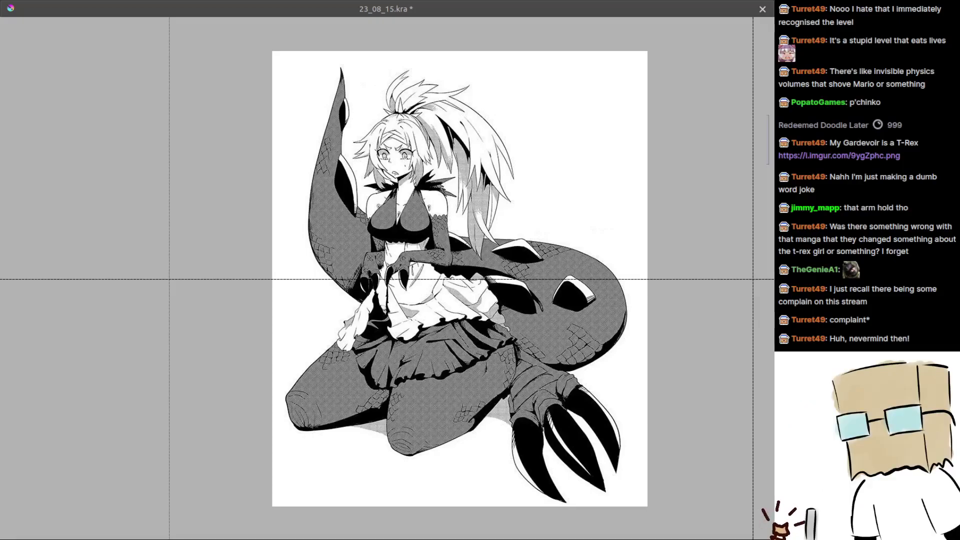
scroll(628, 226, "down", 4)
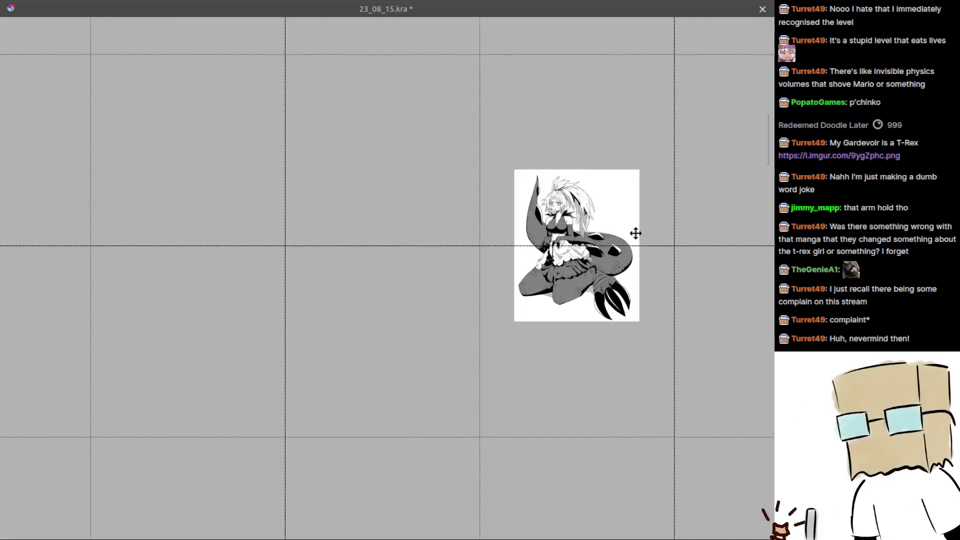
scroll(635, 233, "up", 1)
left_click_drag(612, 280, 544, 293)
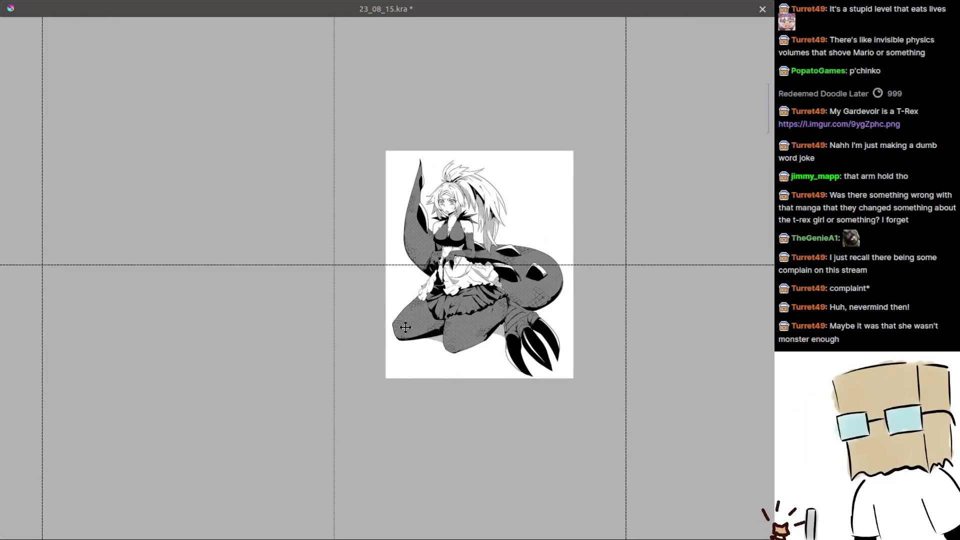
Step: Remove the pasted black-and-white illustration from the canvas
scroll(405, 327, "down", 2)
left_click_drag(404, 331, 466, 288)
key("Delete")
scroll(350, 336, "down", 1)
left_click_drag(349, 336, 447, 272)
key("ctrl+z")
key("ctrl+z")
Step: Draw the cat's haunch as a curve from the canvas's left edge down behind the front legs
left_click_drag(271, 335, 344, 304)
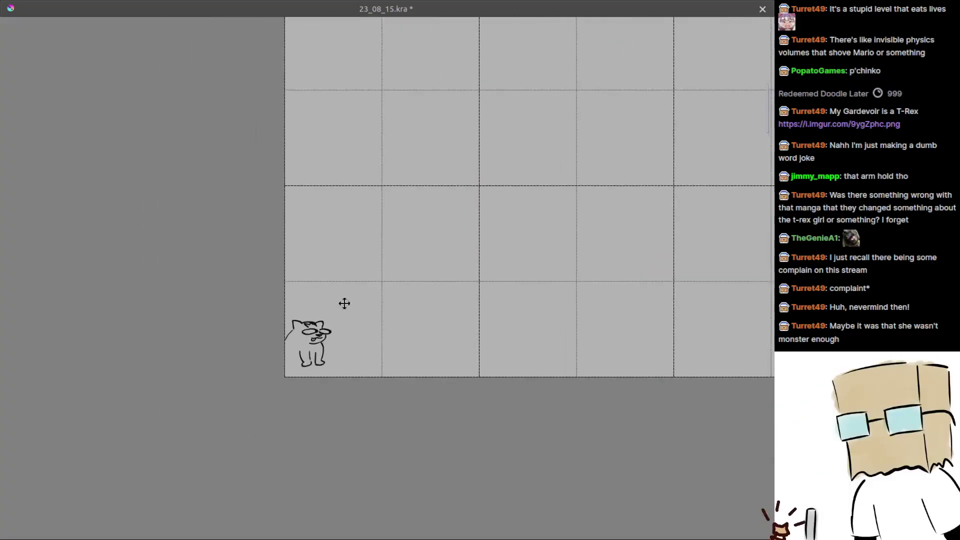
scroll(353, 353, "up", 8)
left_click_drag(317, 343, 497, 208)
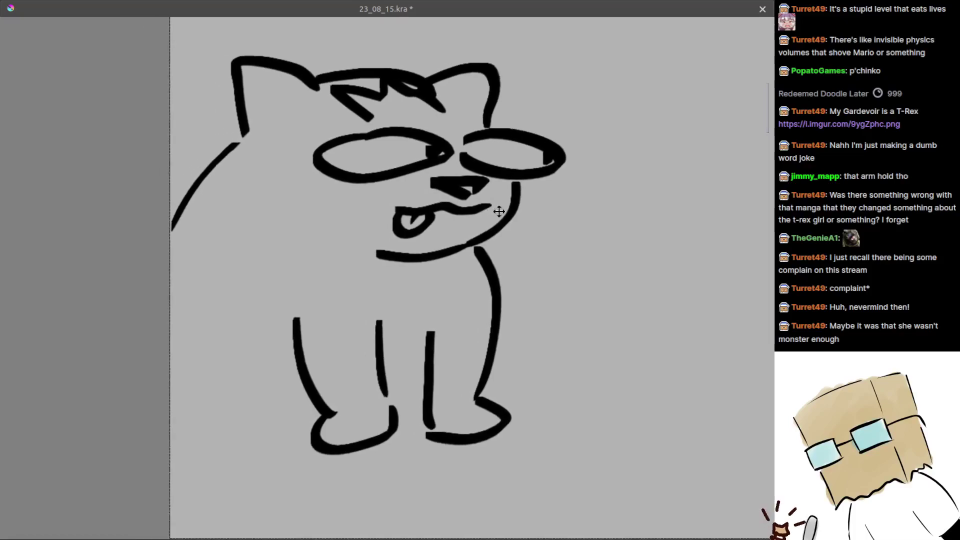
left_click_drag(302, 300, 388, 268)
mouse_move(255, 248)
left_mouse_down()
mouse_move(299, 255)
mouse_move(306, 375)
mouse_move(262, 415)
left_mouse_up()
key("ctrl+z")
key("ctrl+z")
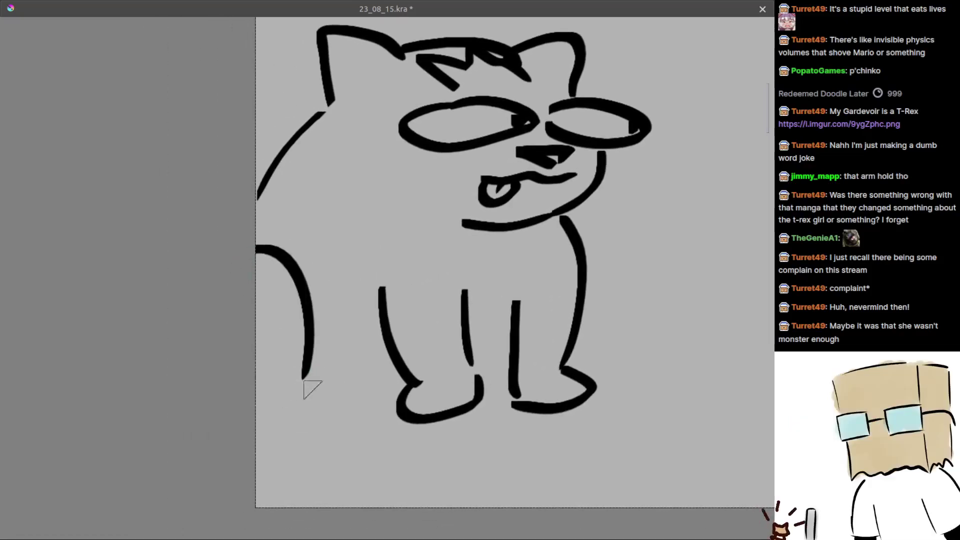
Step: Draw a rounded hind paw below the haunch and connect the belly line between the paws and front legs
mouse_move(306, 378)
left_mouse_down()
mouse_move(262, 411)
mouse_move(284, 386)
mouse_move(332, 400)
mouse_move(273, 413)
mouse_move(283, 419)
left_mouse_up()
key("ctrl+z")
key("ctrl+z")
key("ctrl+z")
mouse_move(336, 398)
left_mouse_down()
mouse_move(274, 384)
mouse_move(339, 382)
left_mouse_up()
left_click_drag(440, 356, 405, 362)
left_click_drag(385, 364, 416, 347)
mouse_move(410, 349)
left_mouse_down()
mouse_move(384, 369)
mouse_move(393, 398)
mouse_move(350, 391)
mouse_move(332, 380)
left_mouse_up()
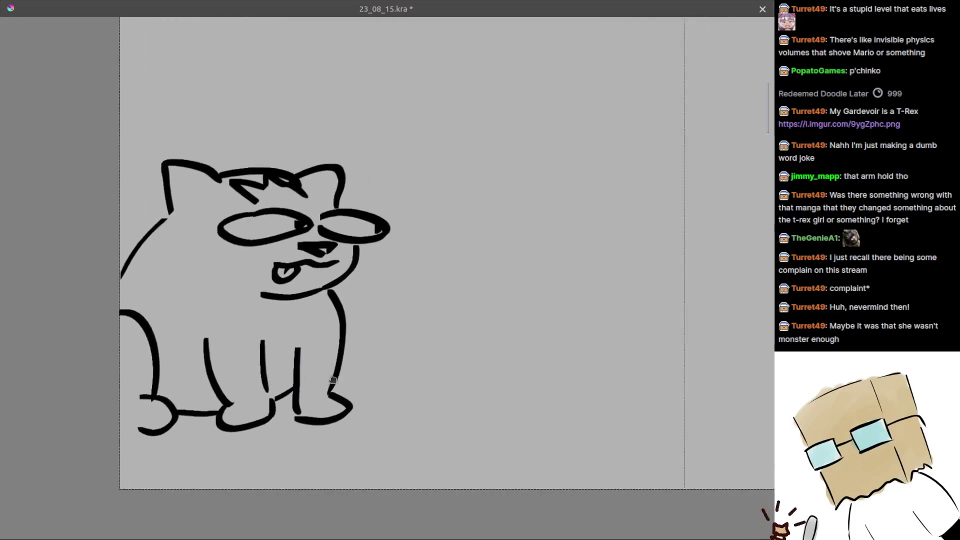
scroll(350, 375, "down", 2)
scroll(440, 304, "up", 2)
left_click_drag(417, 288, 376, 302)
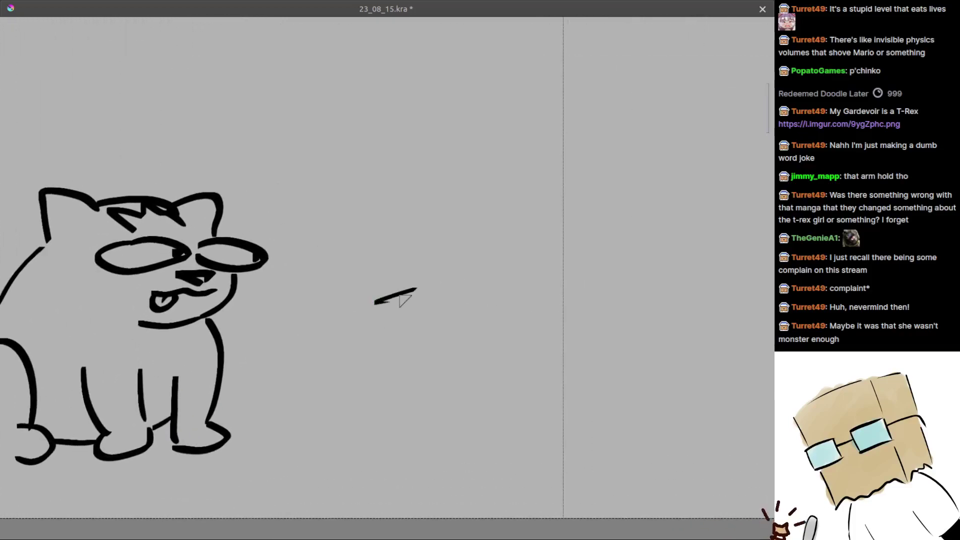
key("ctrl+z")
left_click_drag(467, 294, 392, 309)
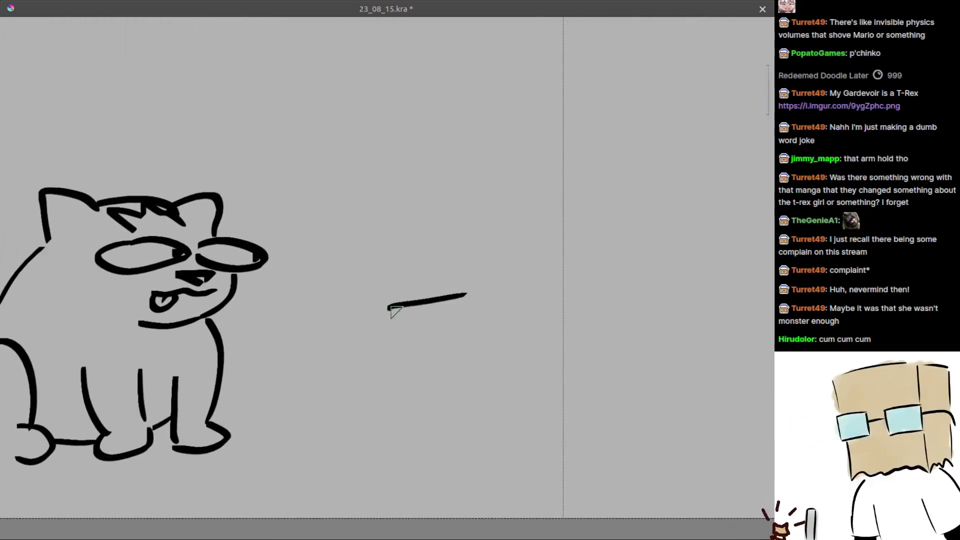
key("ctrl+z")
mouse_move(484, 288)
left_mouse_down()
mouse_move(409, 304)
mouse_move(412, 324)
mouse_move(493, 302)
left_mouse_up()
key("ctrl+z")
Step: Draw the two upper edges of a flat diamond shape to the right of the cat, meeting at a shallow peak
mouse_move(375, 296)
left_mouse_down()
mouse_move(508, 283)
mouse_move(598, 298)
left_mouse_up()
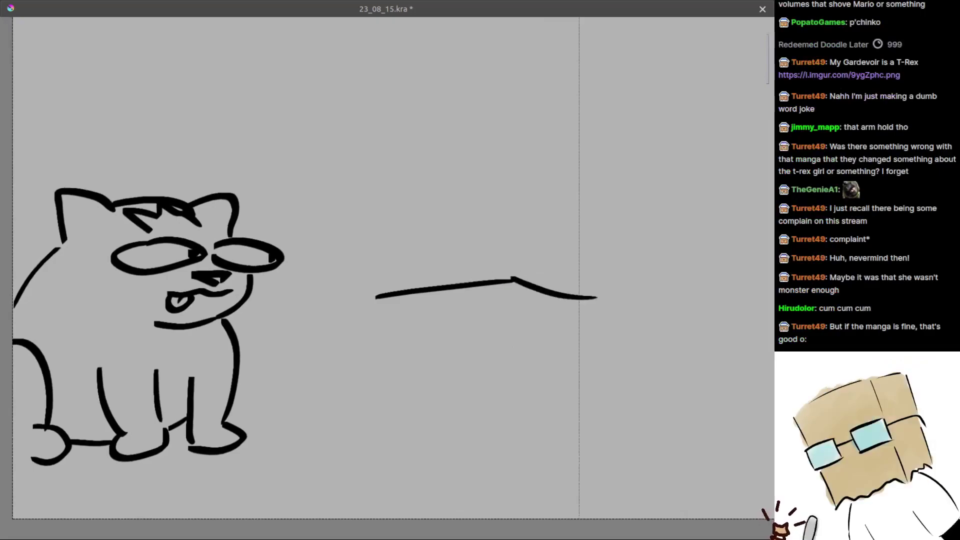
key("ctrl+z")
left_click_drag(515, 279, 625, 302)
Step: Draw the lower-left edge of the diamond and a first version of its lower-right edge
mouse_move(378, 298)
left_mouse_down()
mouse_move(513, 340)
mouse_move(482, 344)
left_mouse_up()
key("ctrl+z")
key("ctrl+z")
key("ctrl+z")
key("ctrl+z")
left_click_drag(399, 309, 509, 345)
key("ctrl+z")
left_click_drag(366, 316, 483, 333)
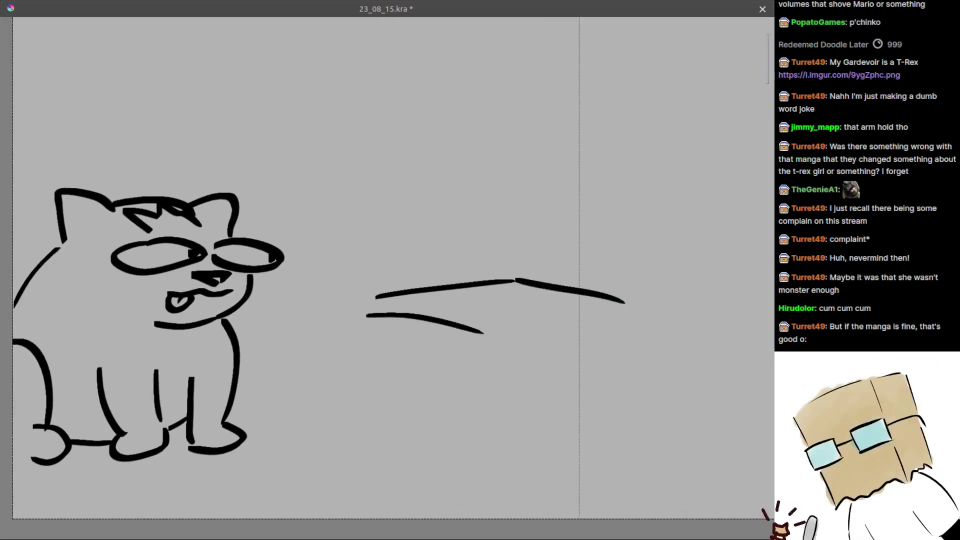
key("ctrl+z")
mouse_move(384, 302)
left_mouse_down()
mouse_move(494, 341)
mouse_move(653, 316)
left_mouse_up()
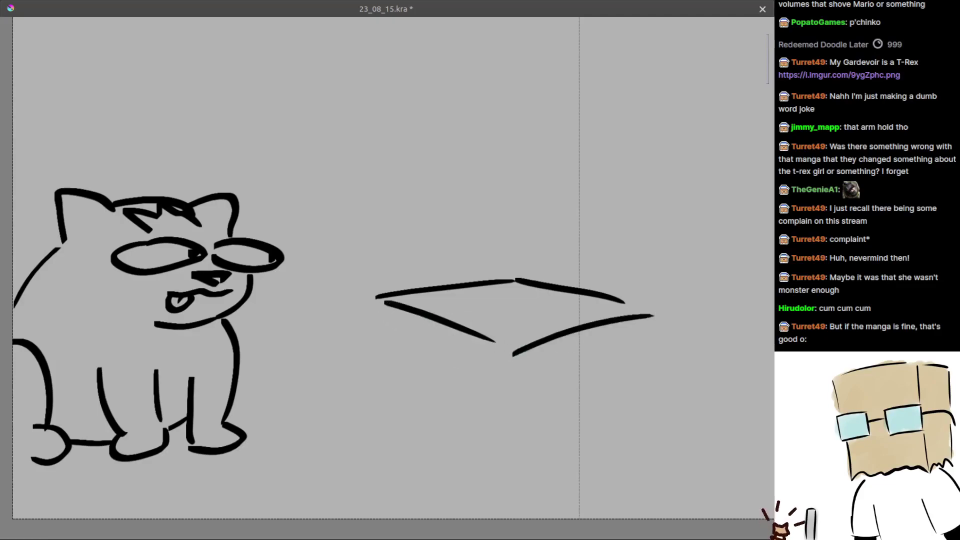
Step: Undo the diamond's lower-right edge and redraw it shorter, ending near the right corner
key("ctrl+z")
mouse_move(524, 342)
left_mouse_down()
mouse_move(602, 330)
mouse_move(597, 321)
mouse_move(602, 332)
mouse_move(543, 329)
mouse_move(633, 308)
left_mouse_up()
key("ctrl+z")
key("ctrl+z")
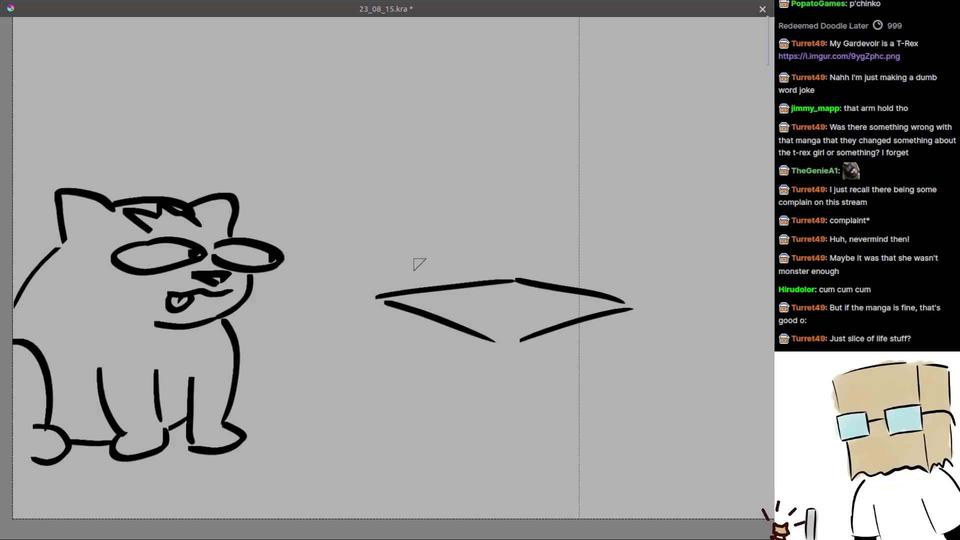
Step: Scatter nine small dots as speckles across the inside of the flat diamond shape beside the cat
mouse_move(416, 263)
left_mouse_down()
mouse_move(486, 277)
mouse_move(381, 303)
mouse_move(428, 302)
left_mouse_up()
key("ctrl")
left_click(420, 298)
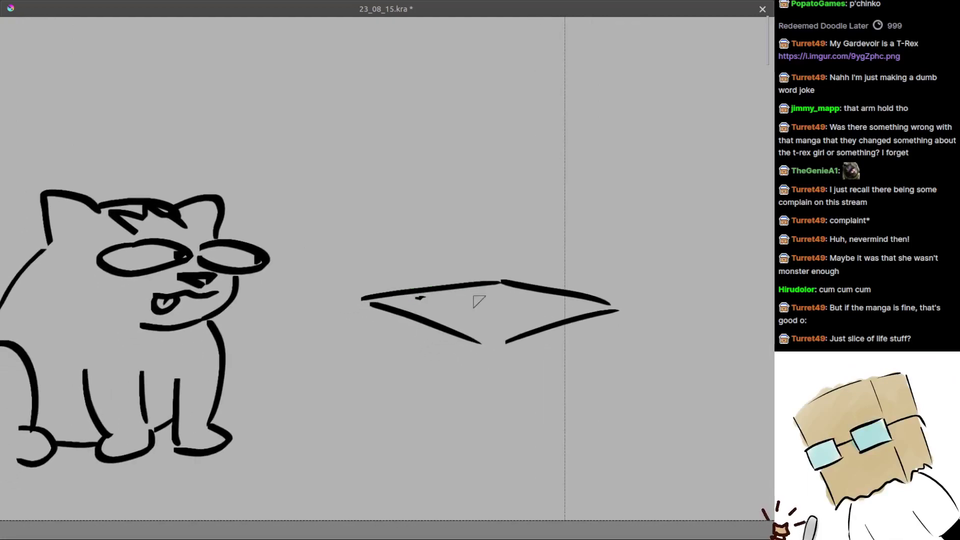
left_click(493, 288)
left_click(456, 292)
left_click(544, 299)
left_click(478, 299)
left_click(452, 309)
left_click(482, 322)
left_click(512, 309)
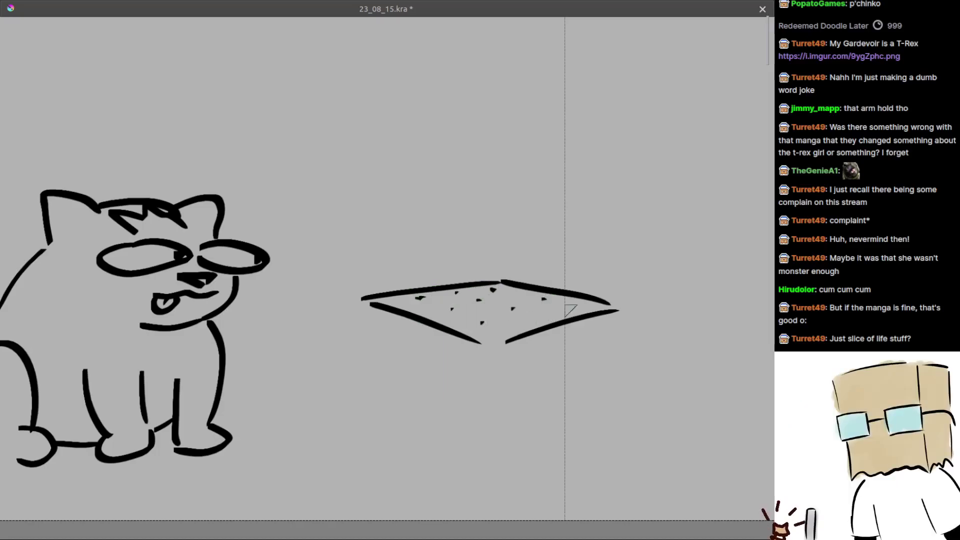
left_click(579, 309)
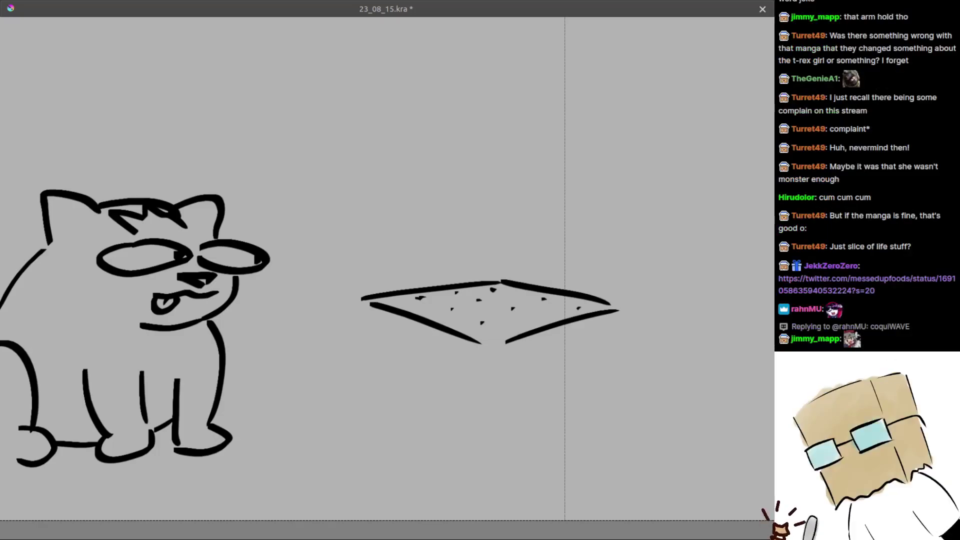
mouse_move(477, 288)
left_mouse_down()
mouse_move(439, 253)
mouse_move(469, 295)
left_mouse_up()
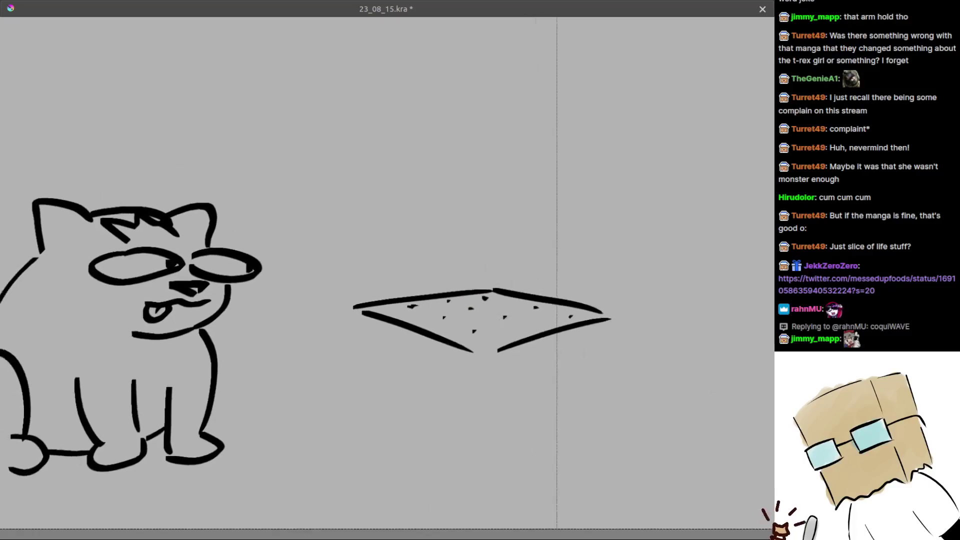